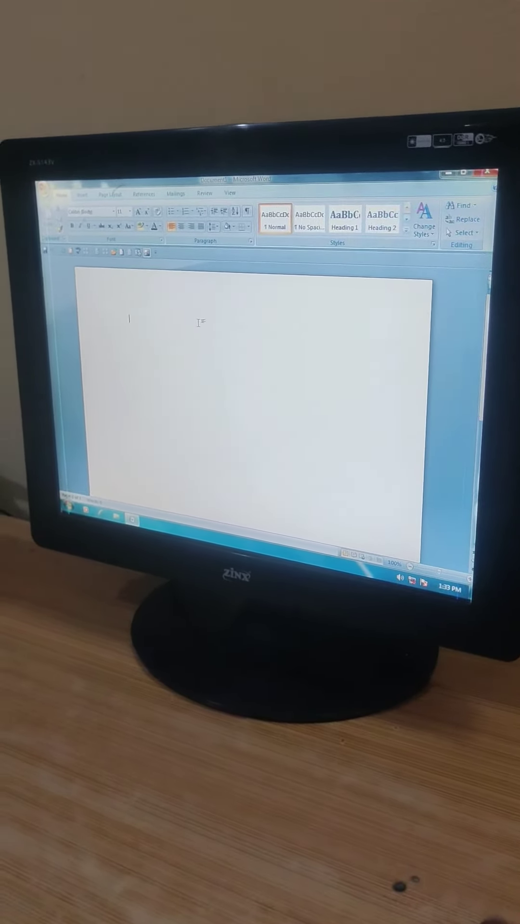
Turn on the ruler in the View tab so tab stops can be set
{"action": "left_click", "coordinate": [229, 193]}
{"action": "left_click", "coordinate": [149, 211]}
{"action": "type", "text": "N"}
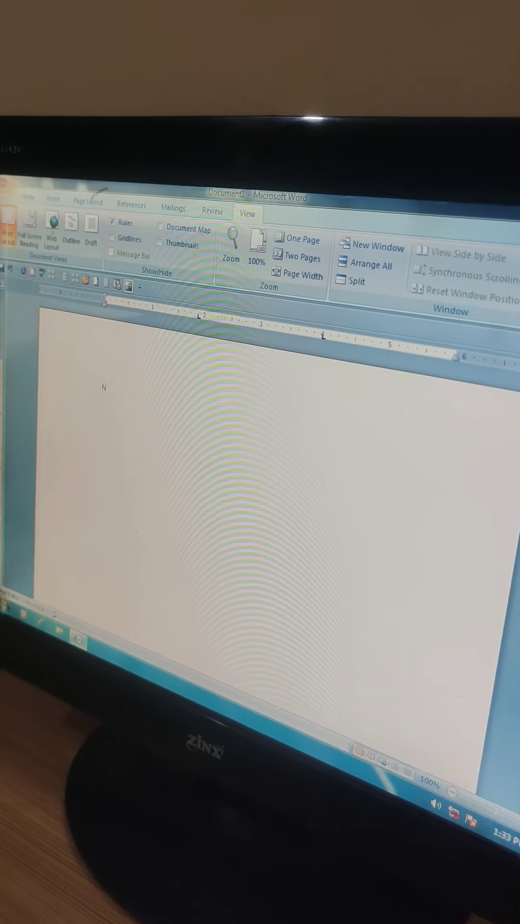
{"action": "type", "text": "ame"}
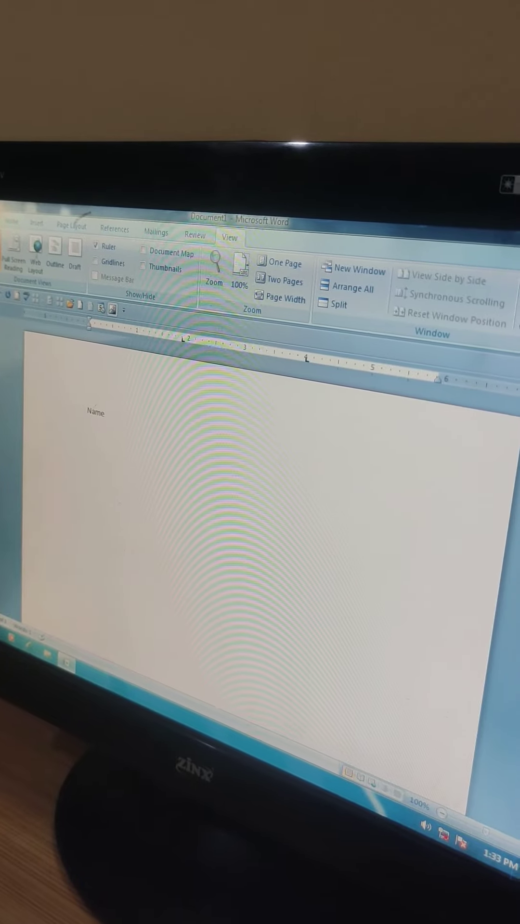
{"action": "type", "text": "Father"}
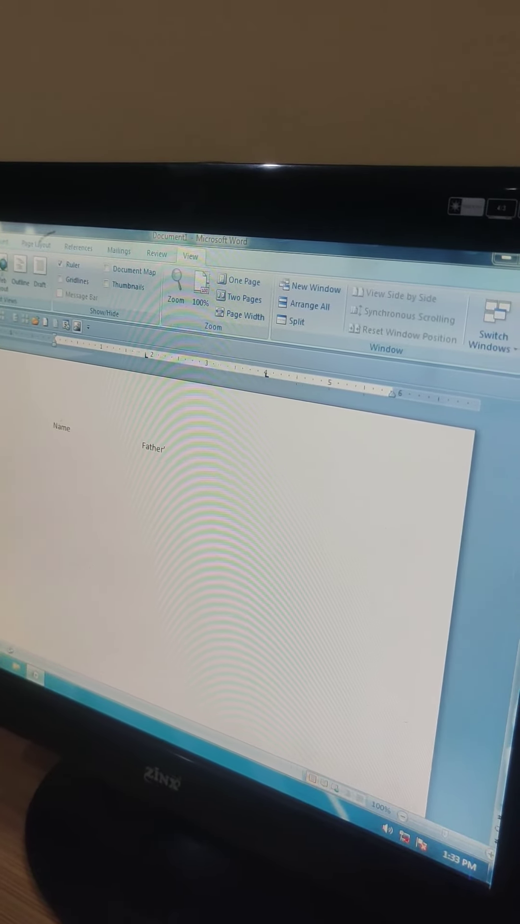
{"action": "type", "text": "s name"}
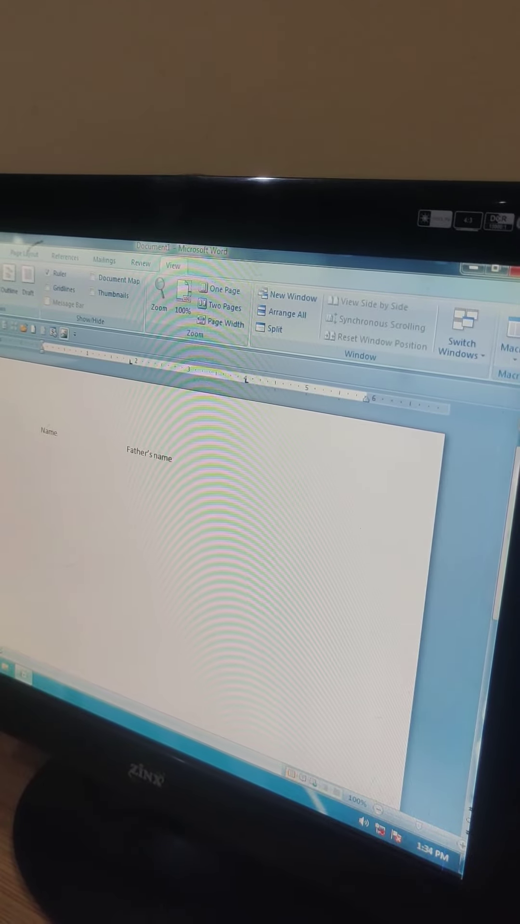
Move to the next tab stop to place the 'address' heading
{"action": "key", "text": "Tab"}
{"action": "key", "text": "Tab"}
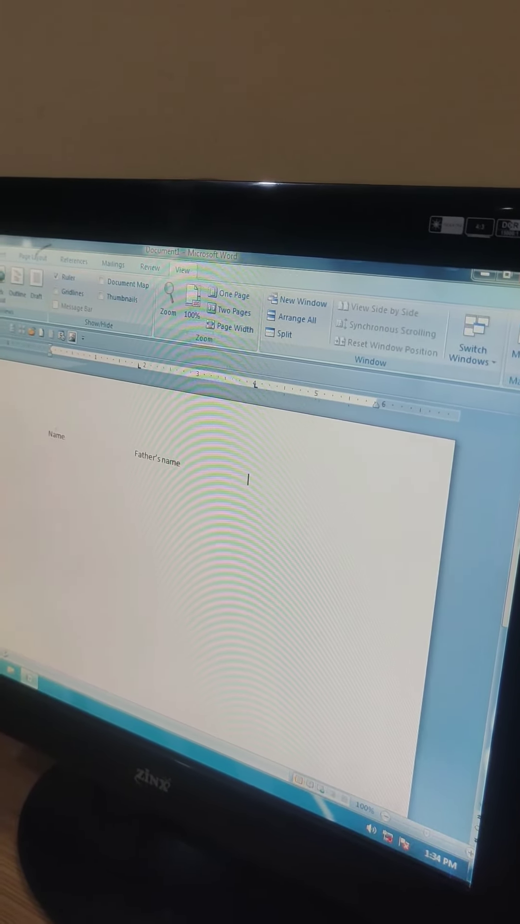
{"action": "type", "text": "ad"}
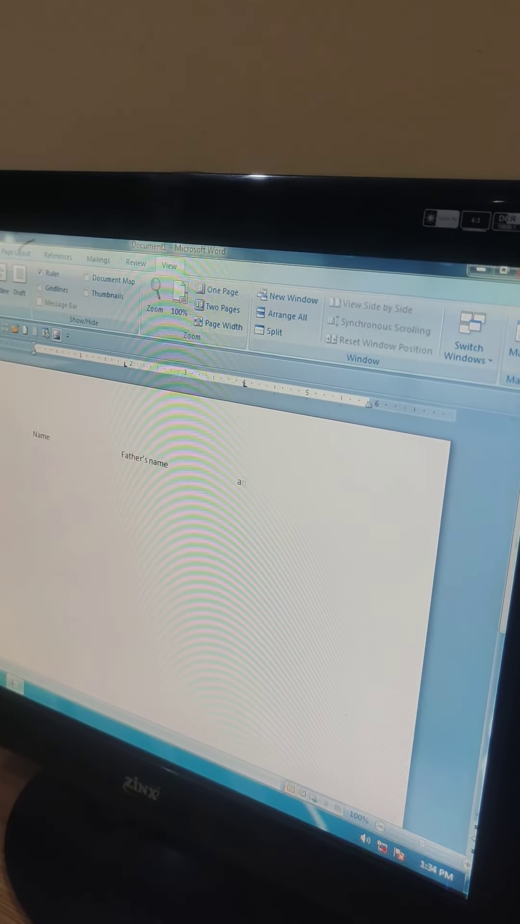
{"action": "type", "text": "dress"}
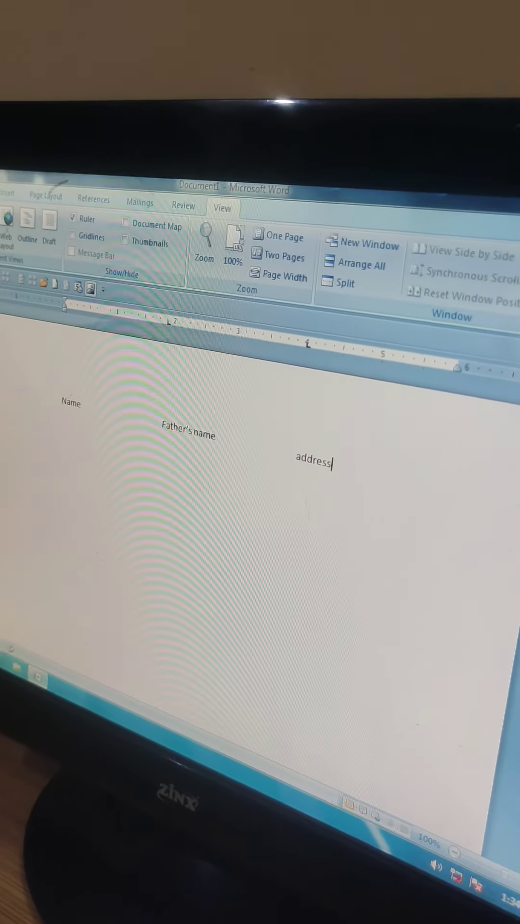
Start a new line below the headings for the first entry, Arushi
{"action": "key", "text": "Return"}
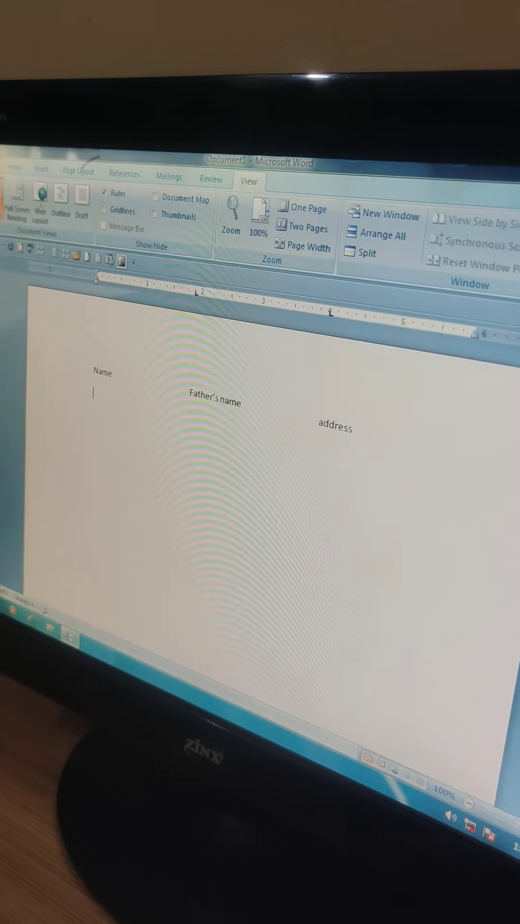
{"action": "type", "text": "Arush"}
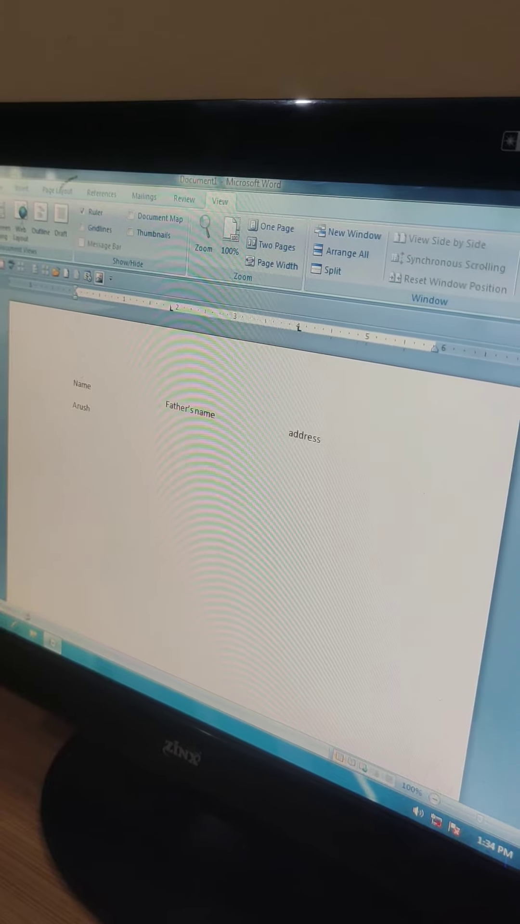
{"action": "type", "text": "i"}
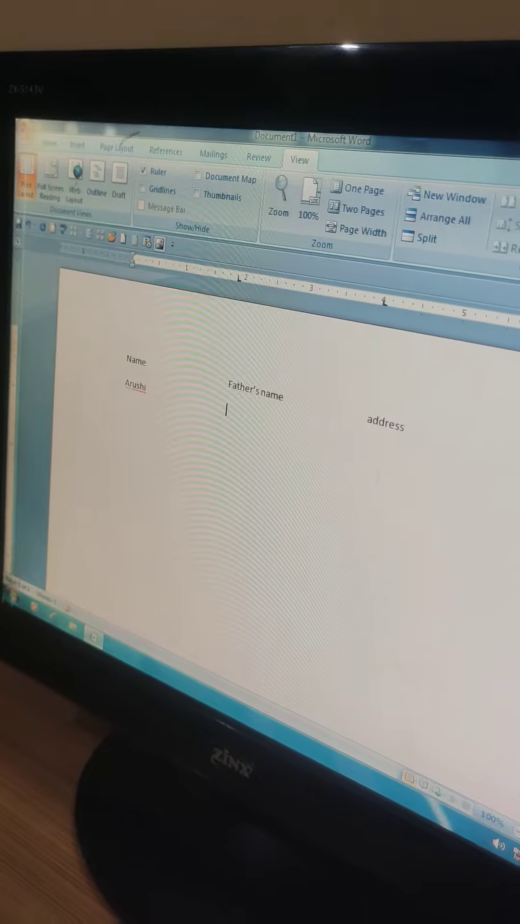
{"action": "type", "text": "Sa"}
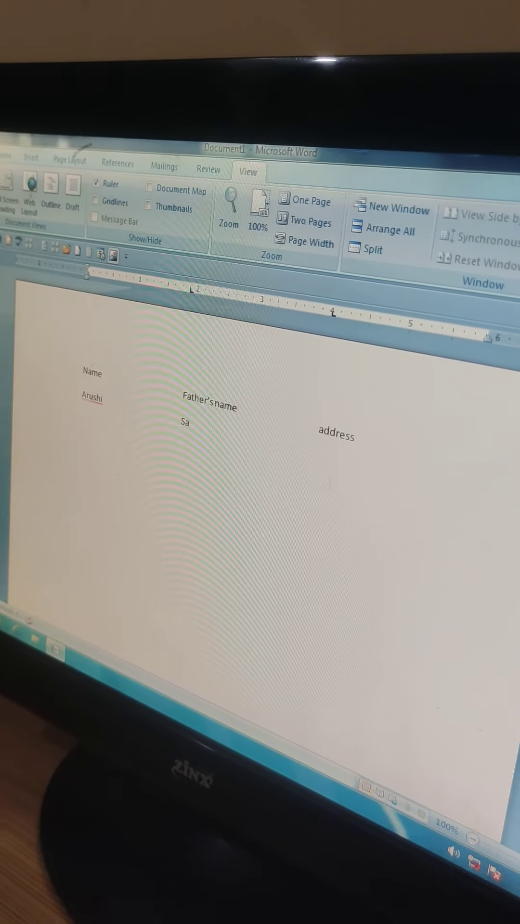
{"action": "type", "text": "n"}
{"action": "type", "text": "jio"}
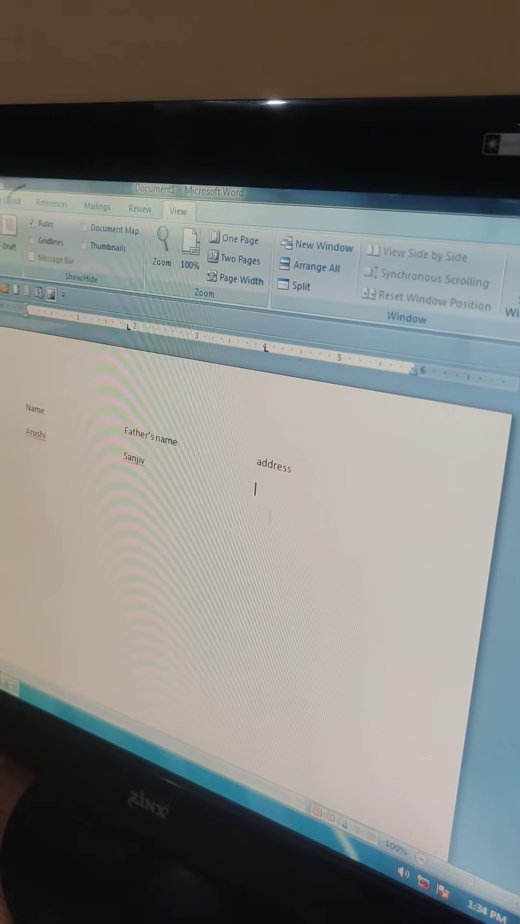
{"action": "type", "text": "M.b"}
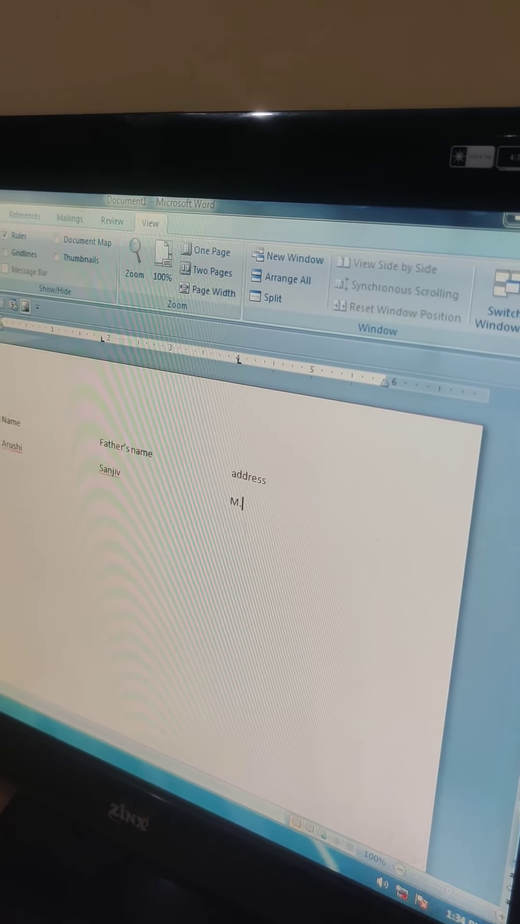
{"action": "type", "text": ".d"}
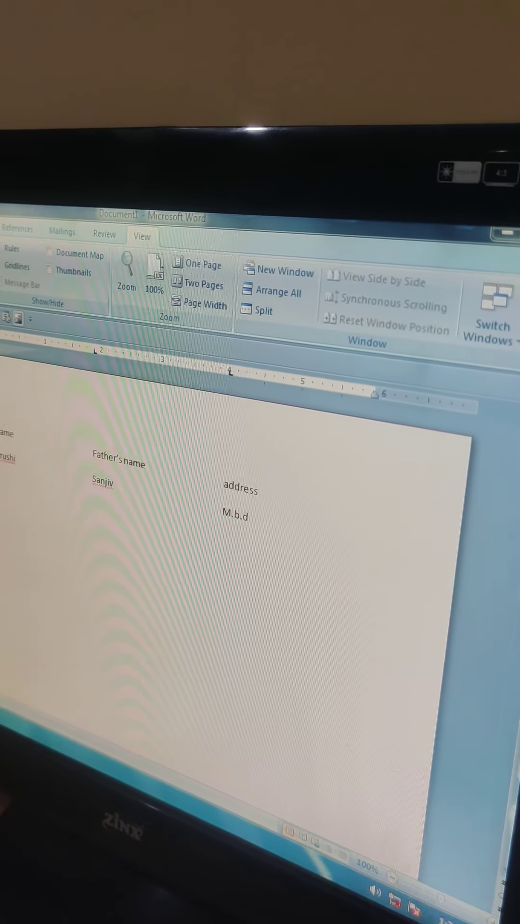